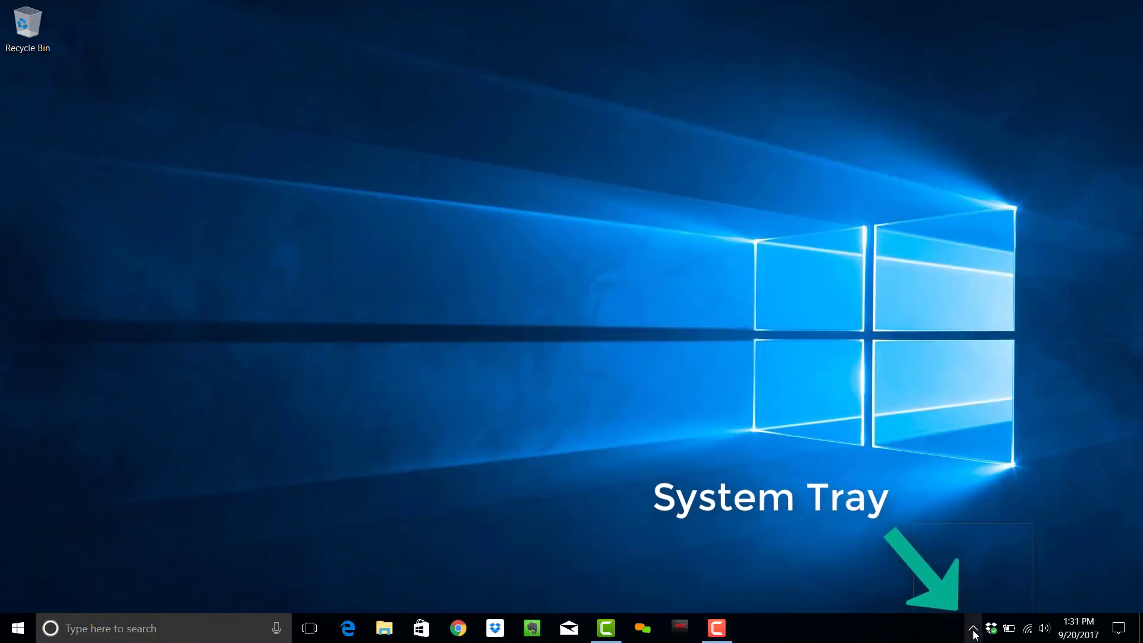
Drag a trial recording area over the desktop, cancel it with Esc, then re-expand the tray icons.
left_click(972, 628)
left_click(988, 598)
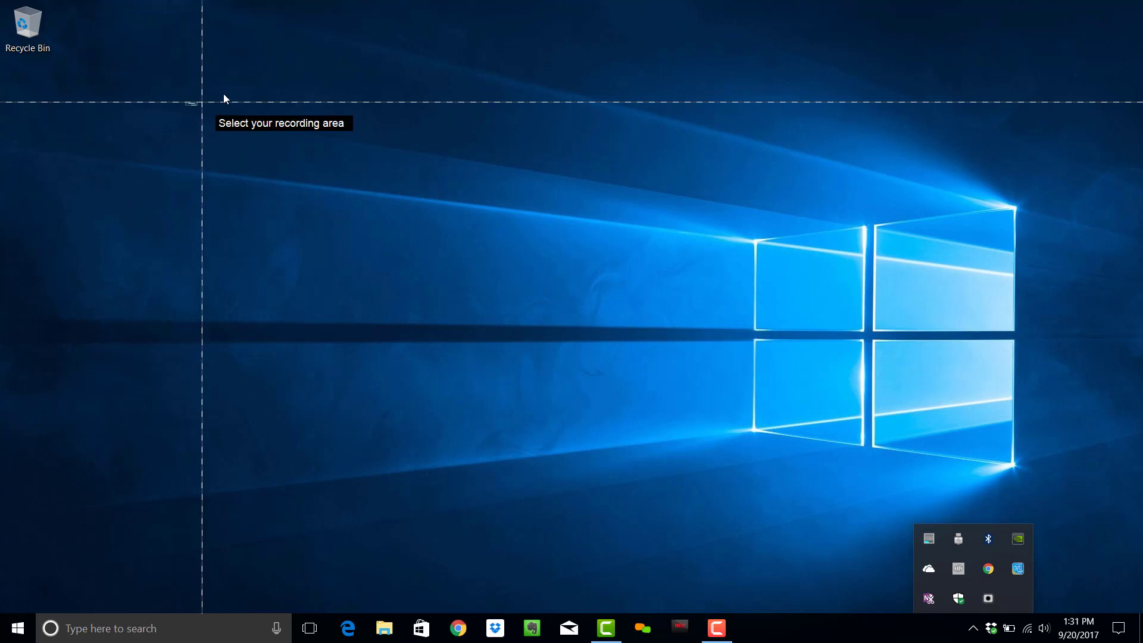
left_click_drag(185, 106, 959, 538)
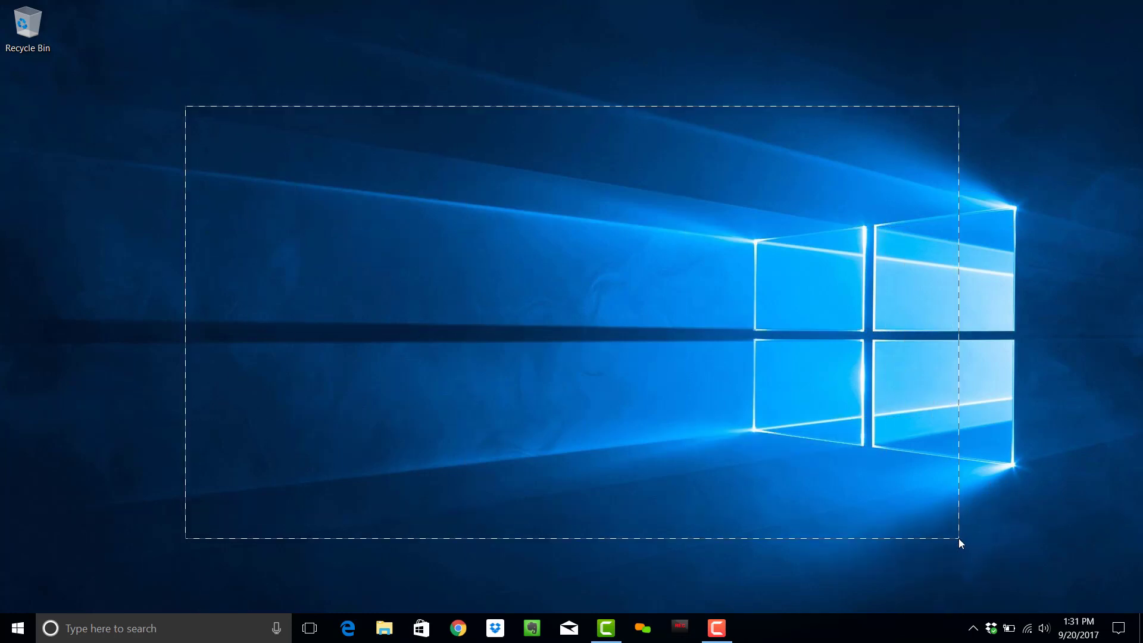
left_click(699, 555)
key("Escape")
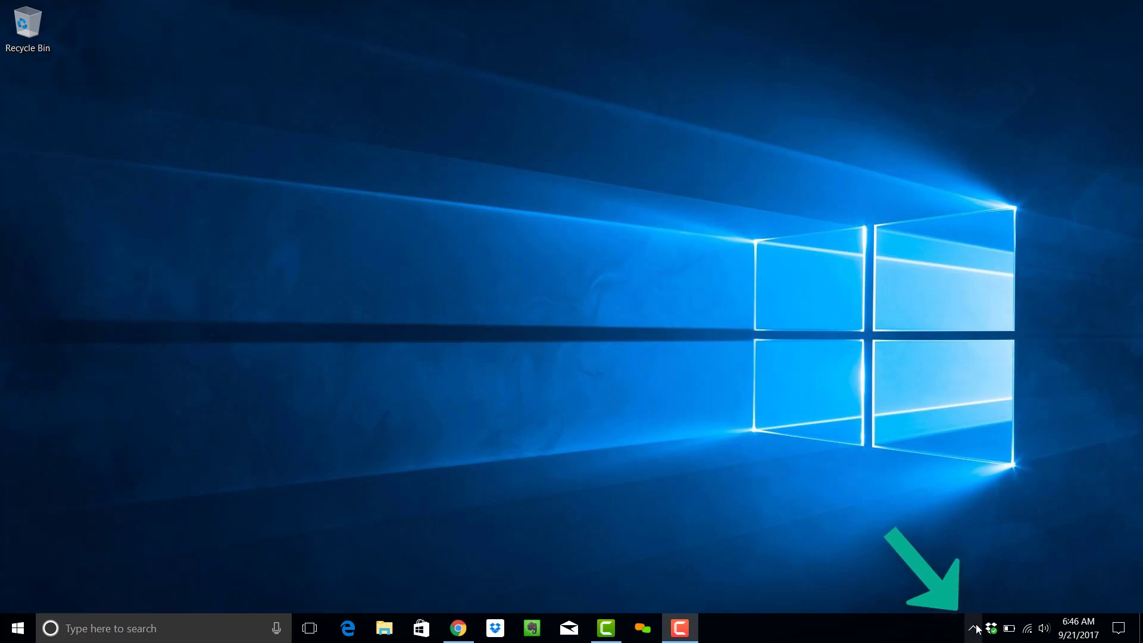
left_click(973, 628)
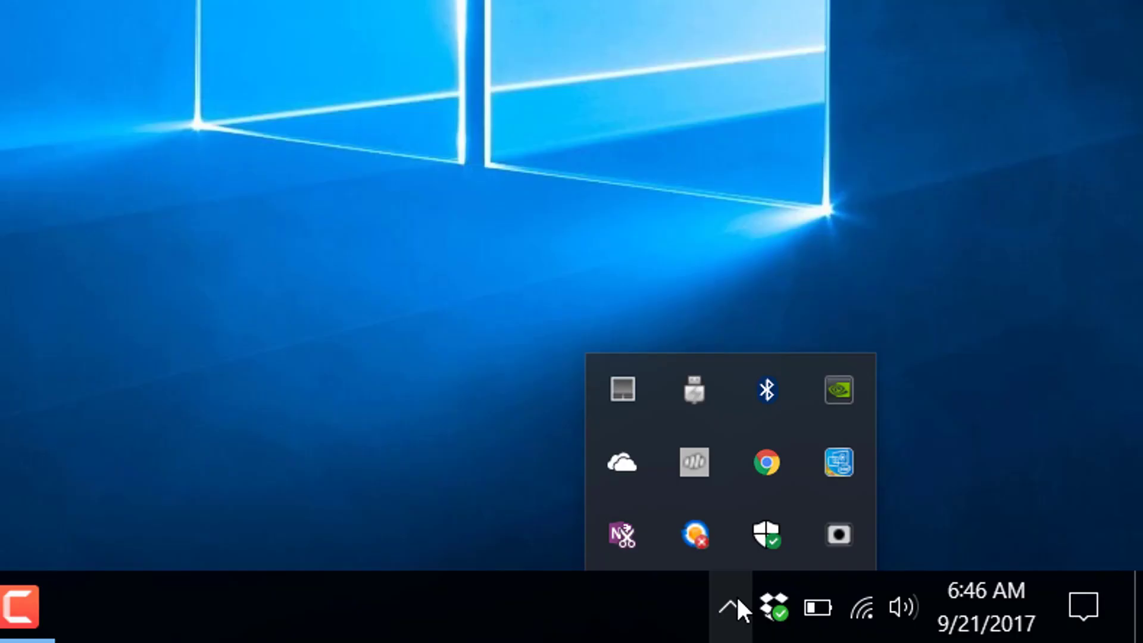
In Recordit Preferences, replace the red mouse-highlight swatch with dark green.
right_click(834, 530)
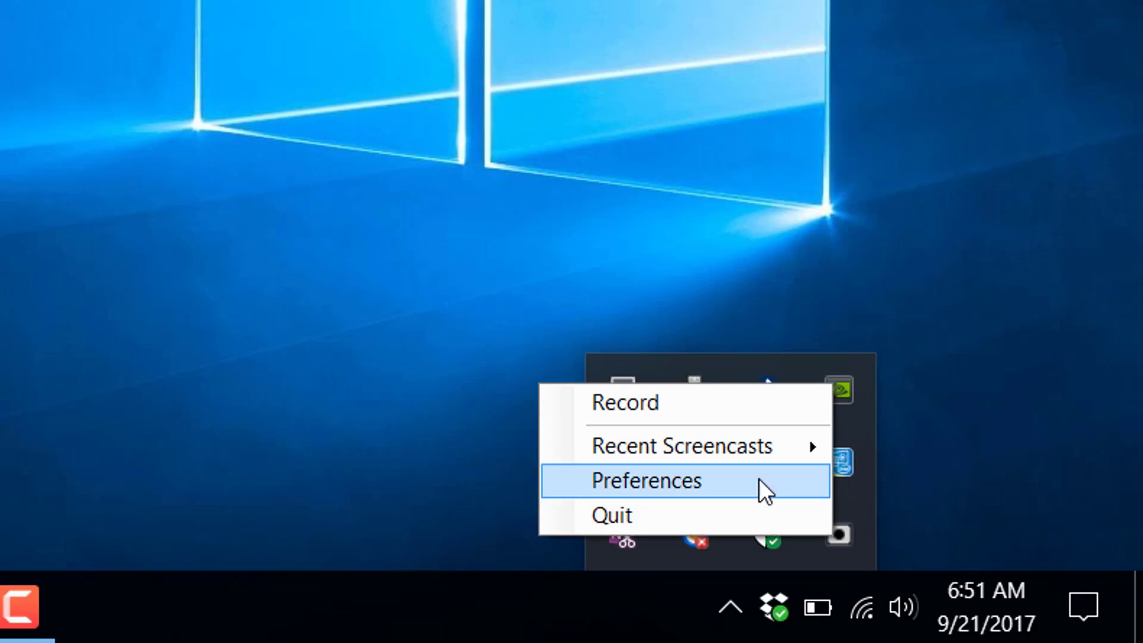
left_click(758, 480)
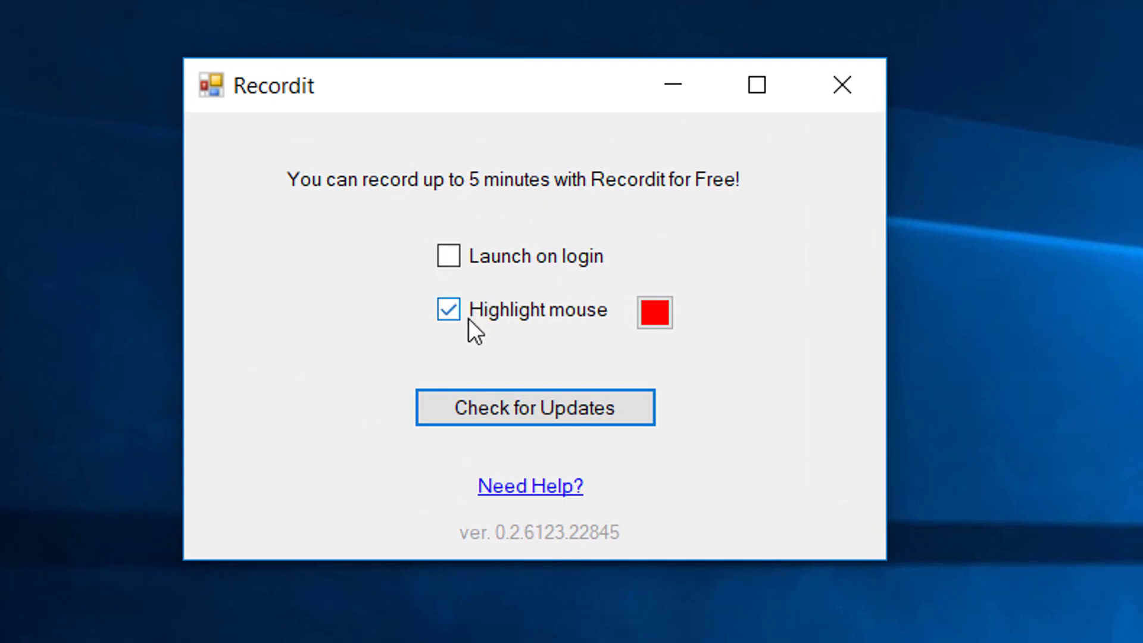
left_click(655, 312)
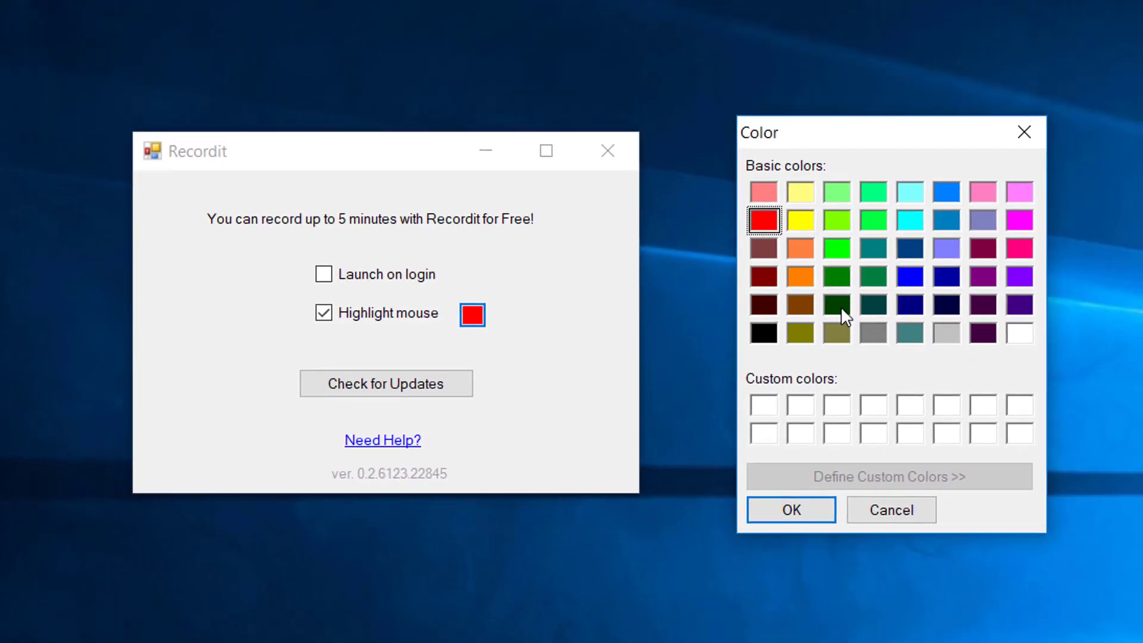
left_click(838, 305)
left_click(800, 505)
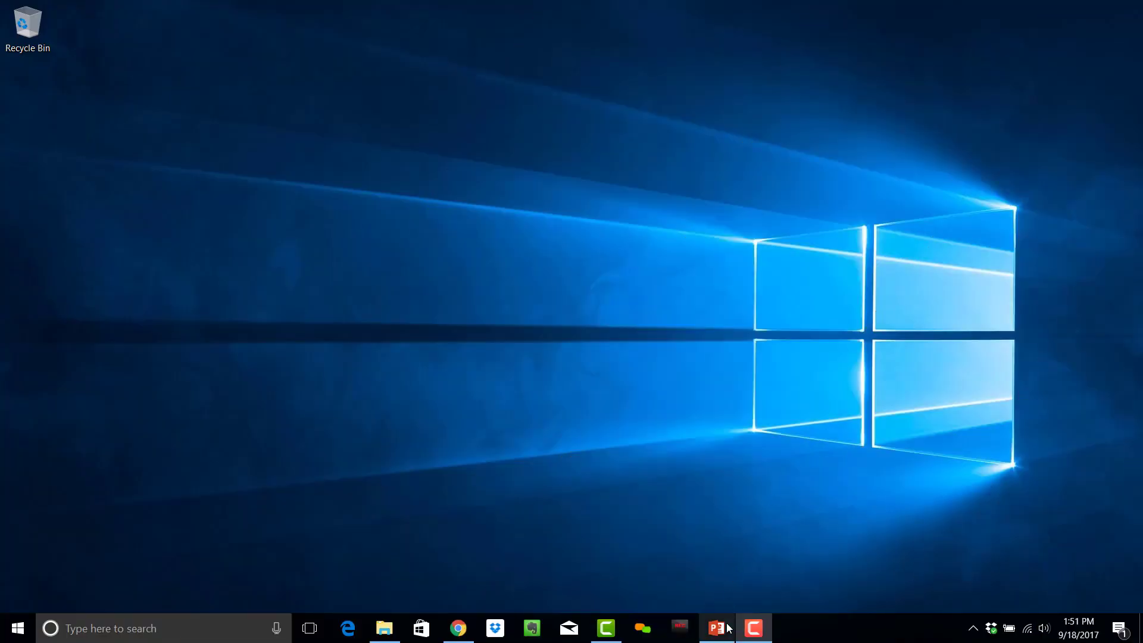
Bring back PowerPoint and start a Recordit recording of the whole slide area.
left_click(726, 629)
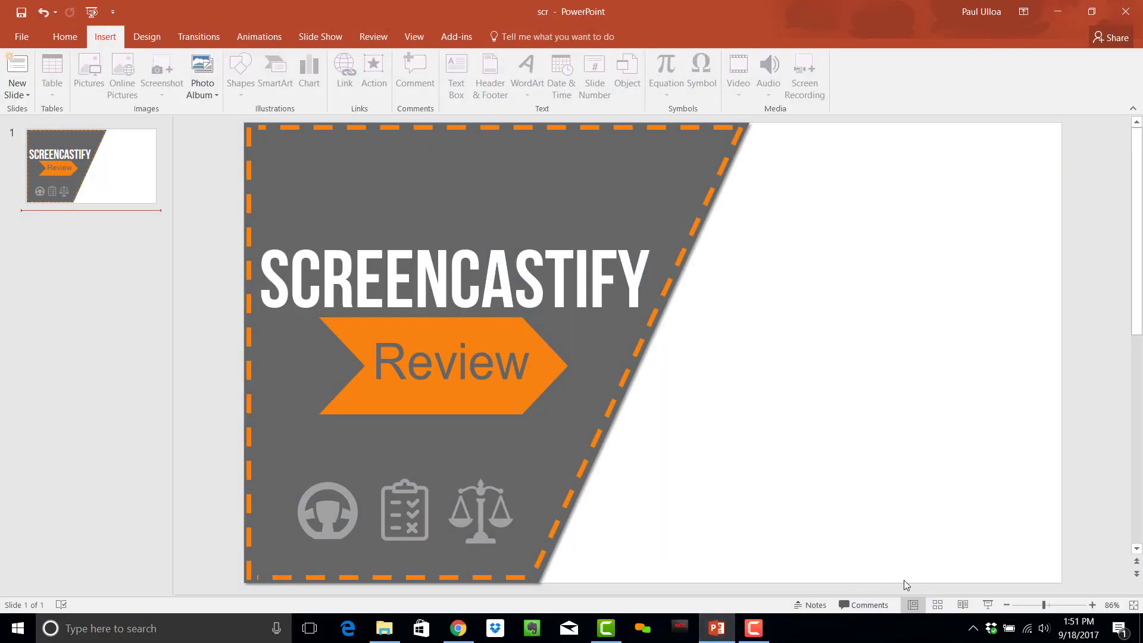
left_click(973, 628)
left_click(930, 599)
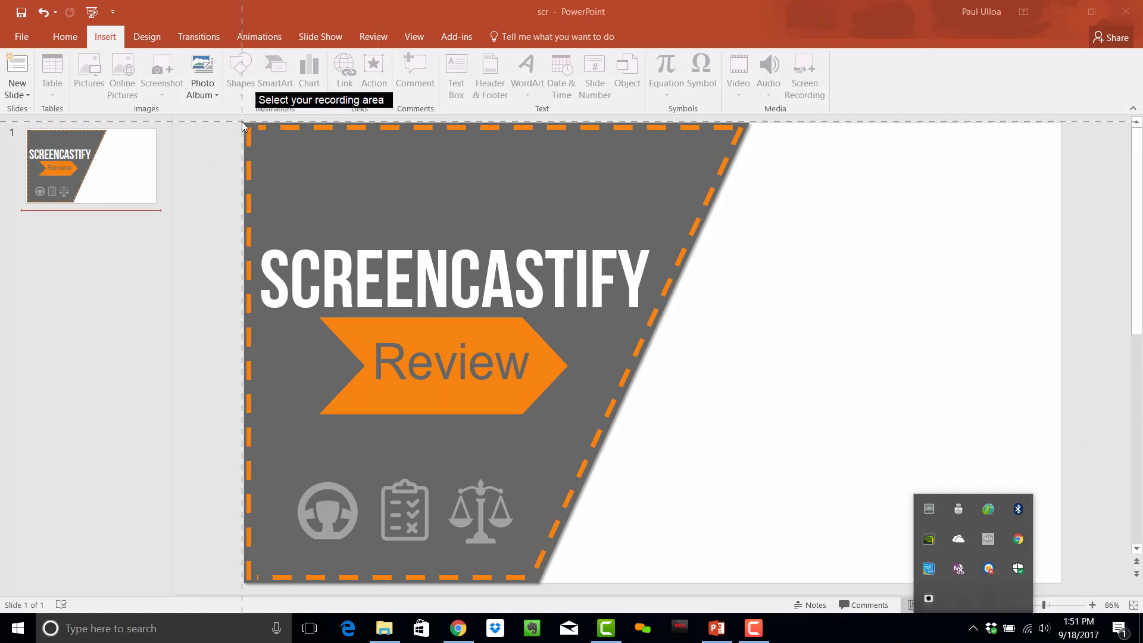
left_click_drag(244, 124, 1064, 590)
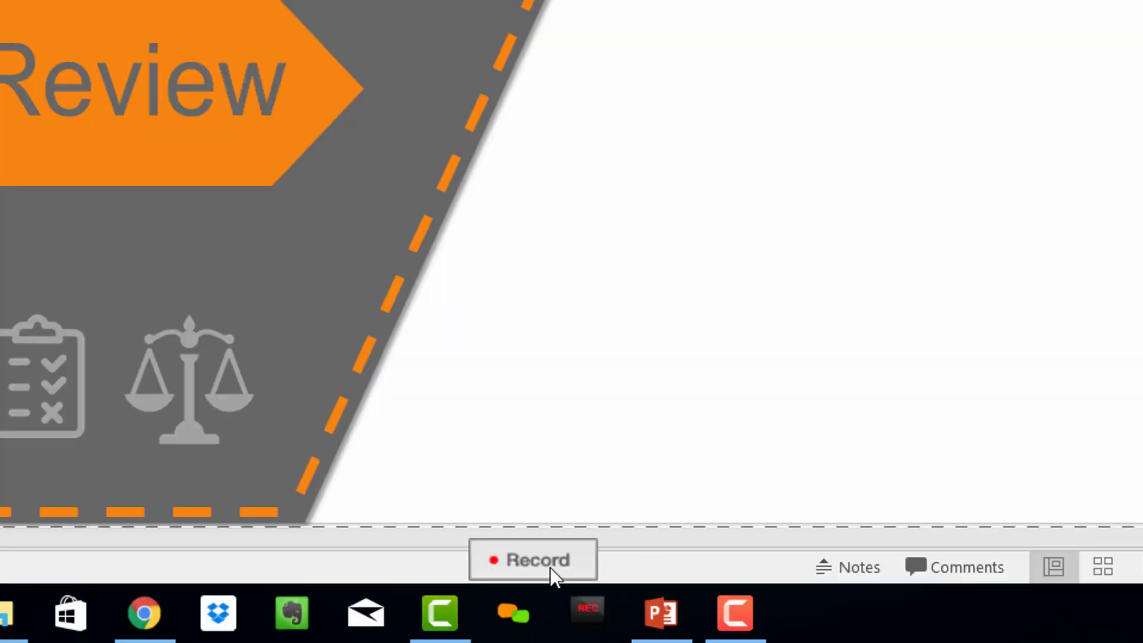
left_click(654, 601)
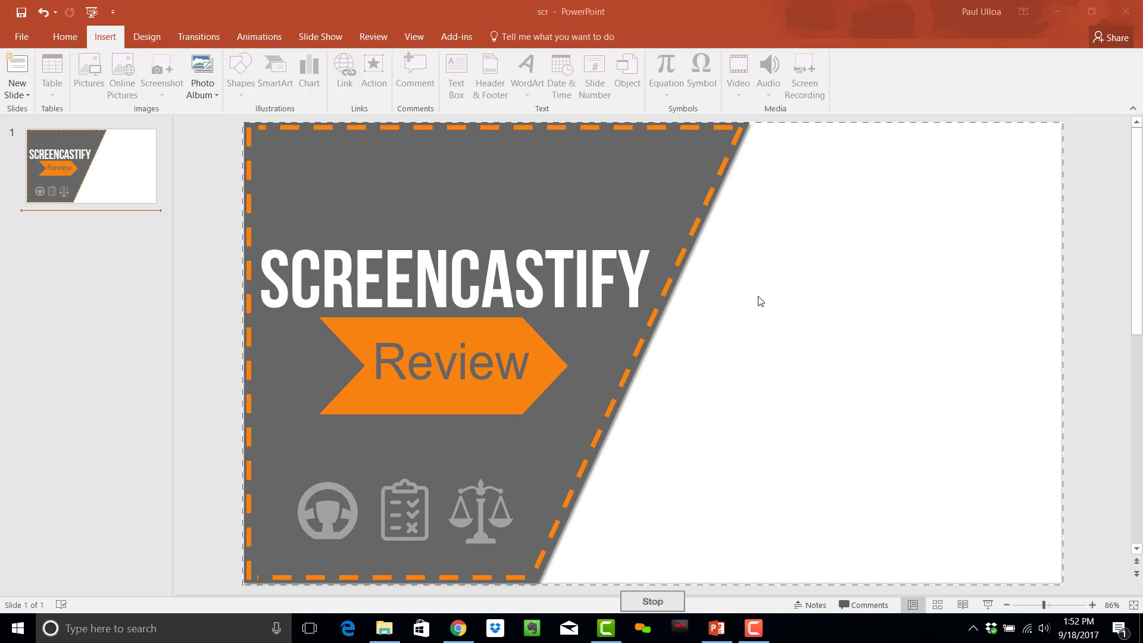
Insert a photo, send it behind the title graphic, then stop and upload the recording.
left_click(202, 72)
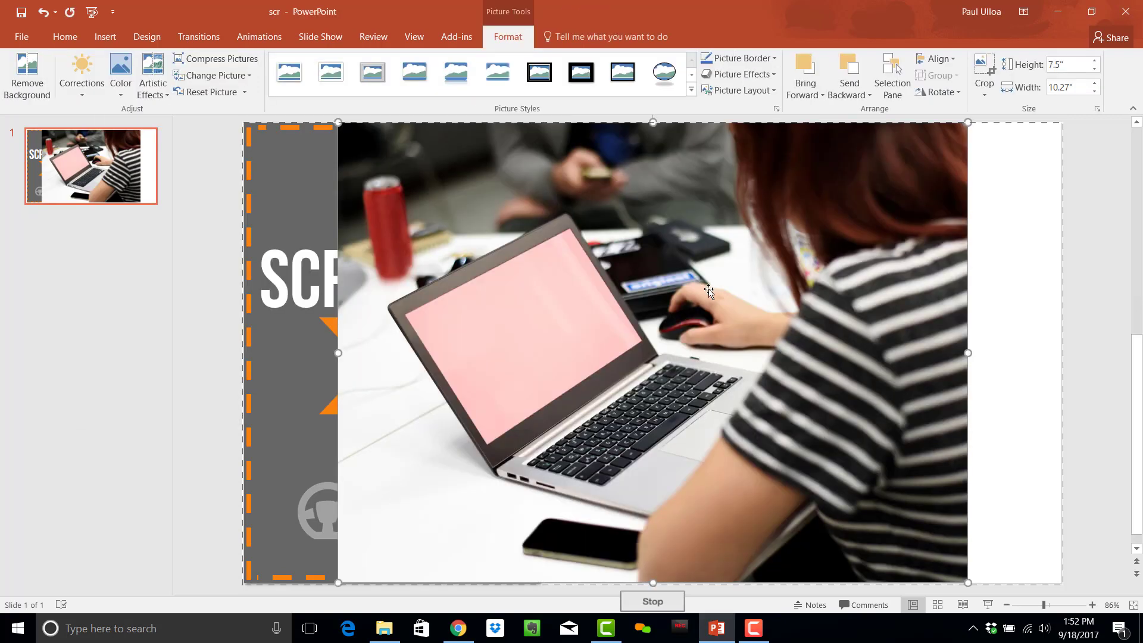
right_click(801, 288)
left_click(889, 434)
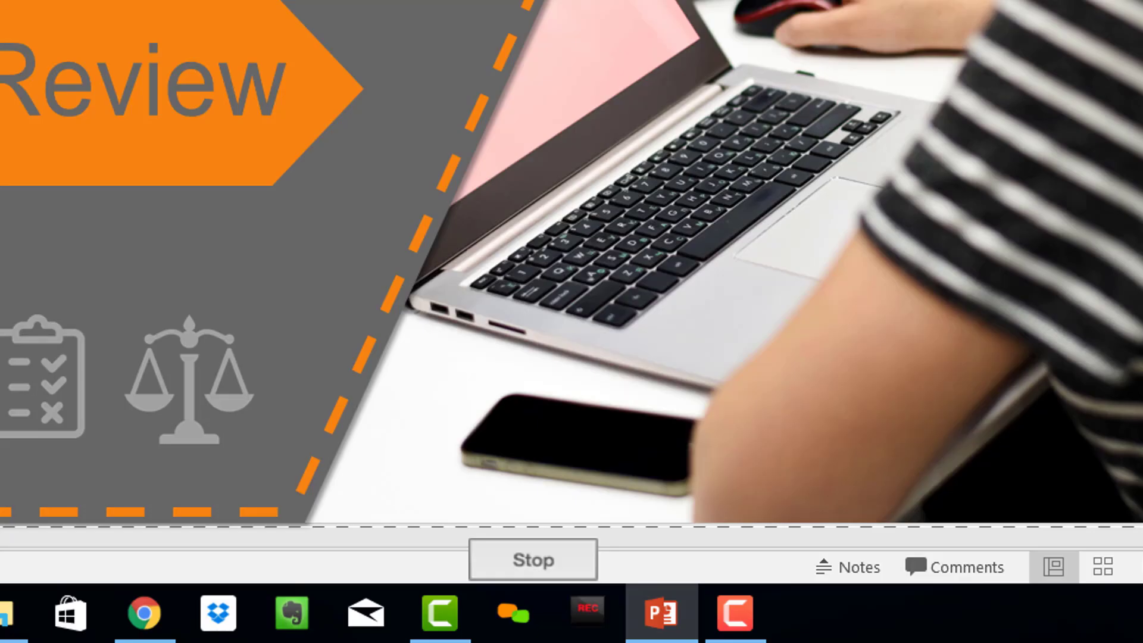
left_click(536, 559)
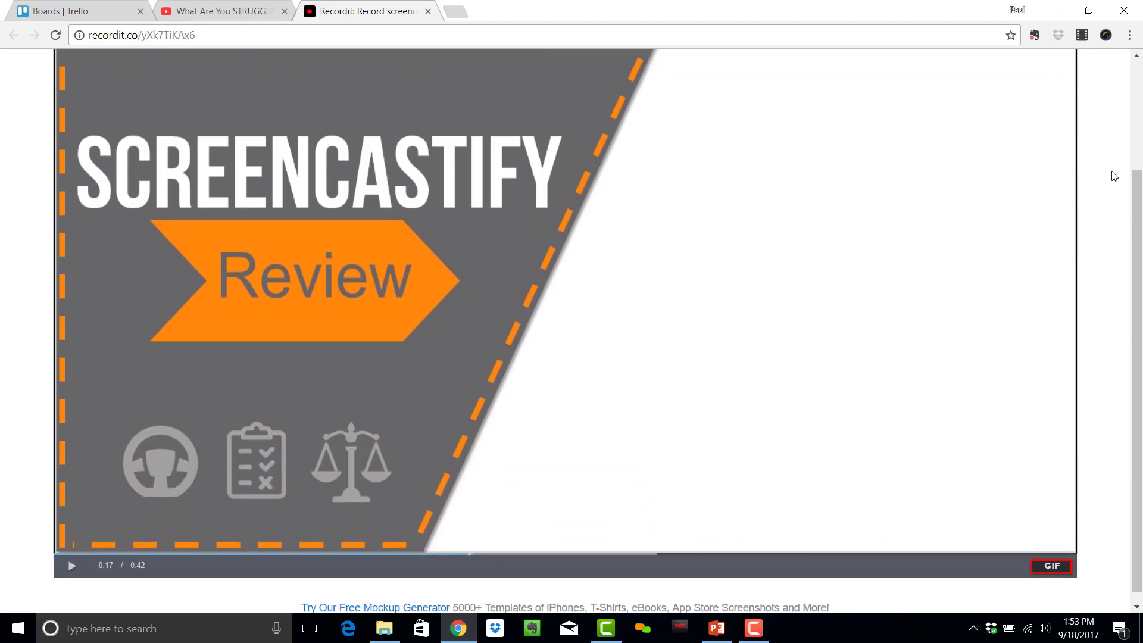
Convert the uploaded screencast into a GIF from the player bar.
scroll(16, 468, "up", 1)
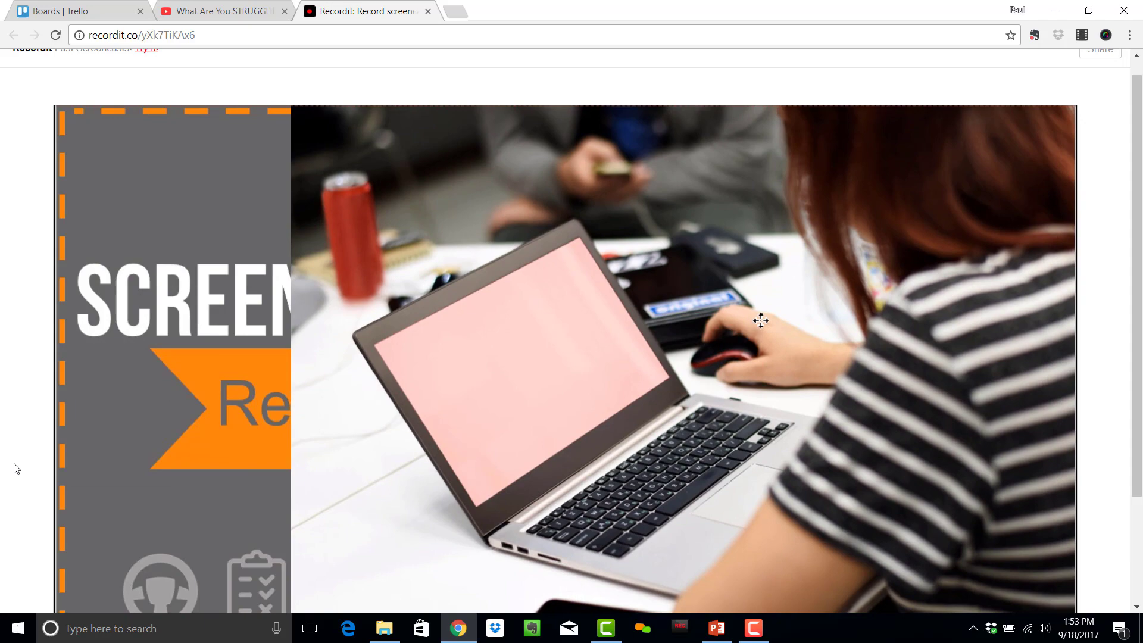
scroll(16, 468, "down", 1)
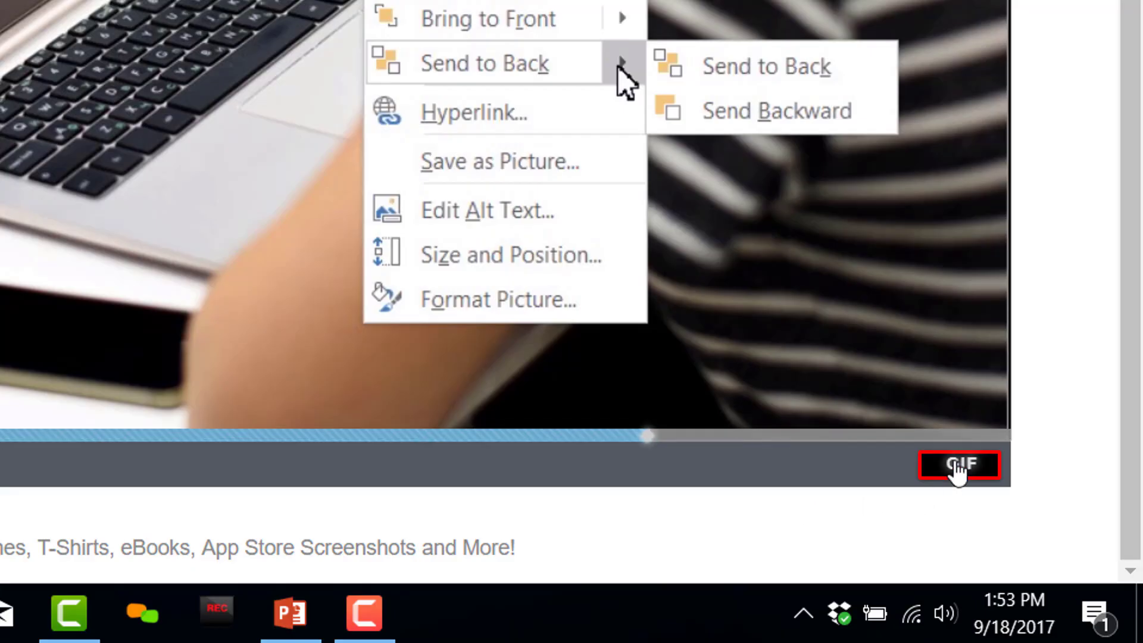
left_click(1052, 553)
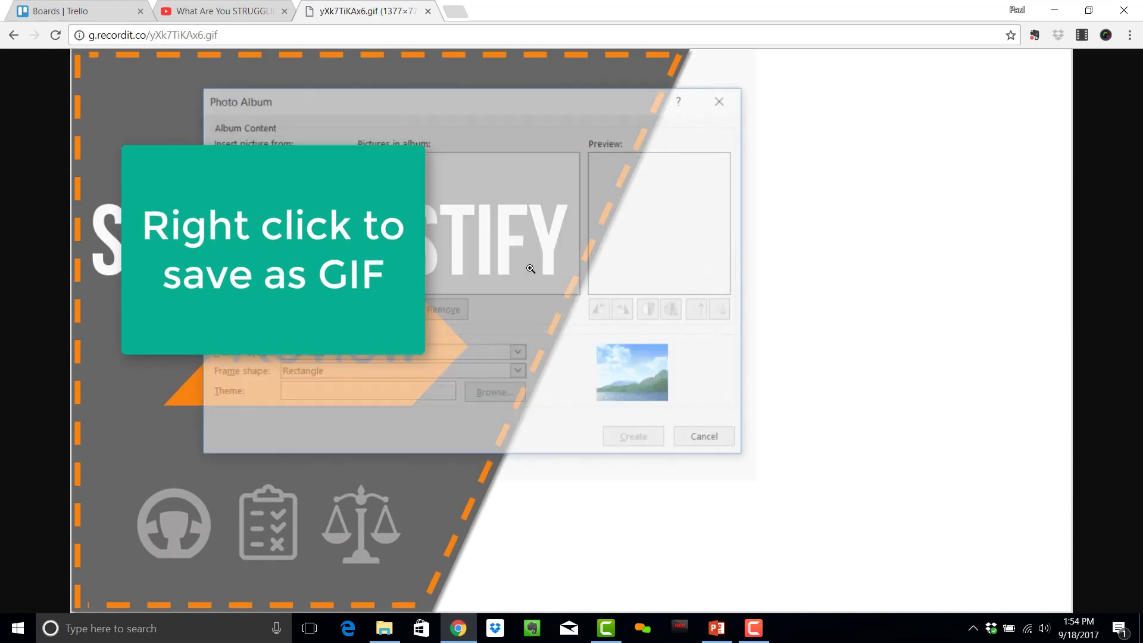
Save the GIF image to the computer and select its link in the address bar.
right_click(966, 214)
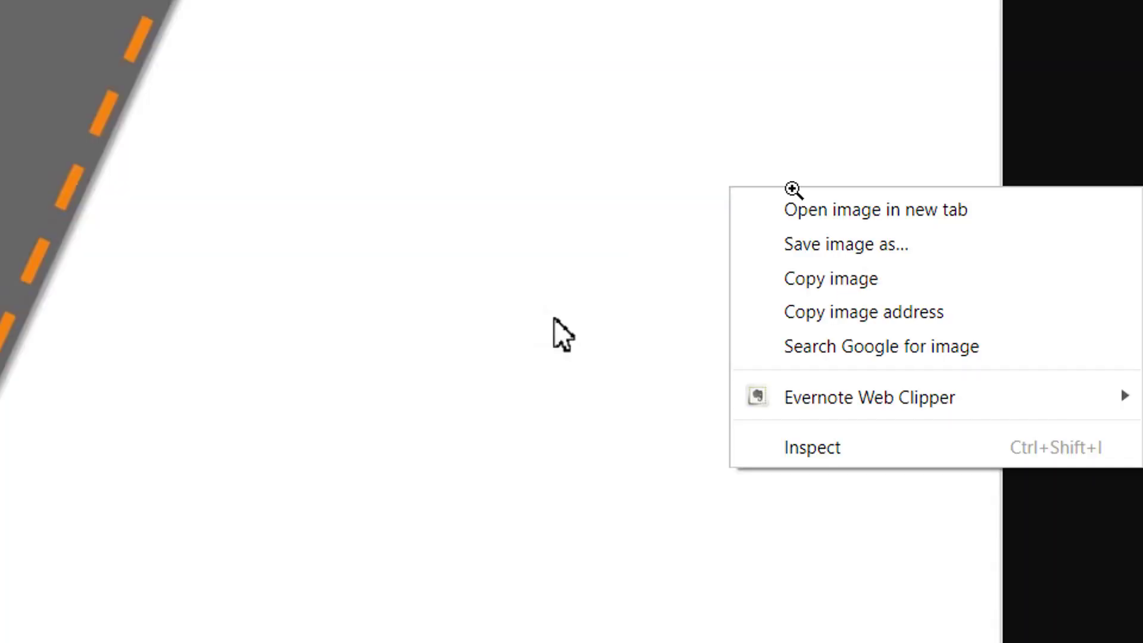
left_click(931, 244)
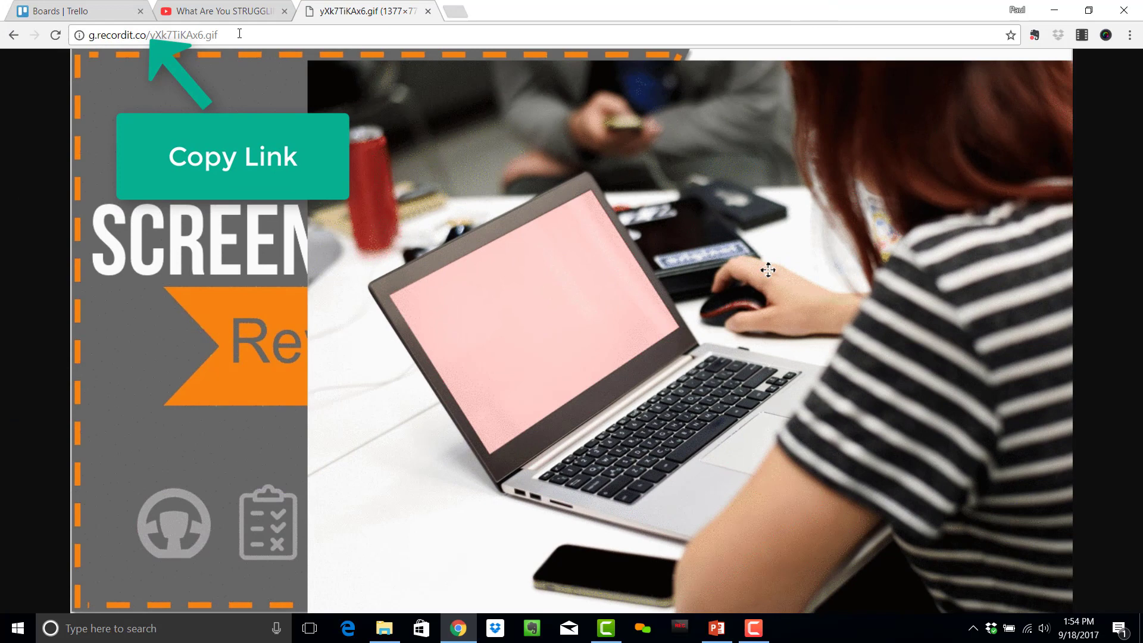
left_click(239, 34)
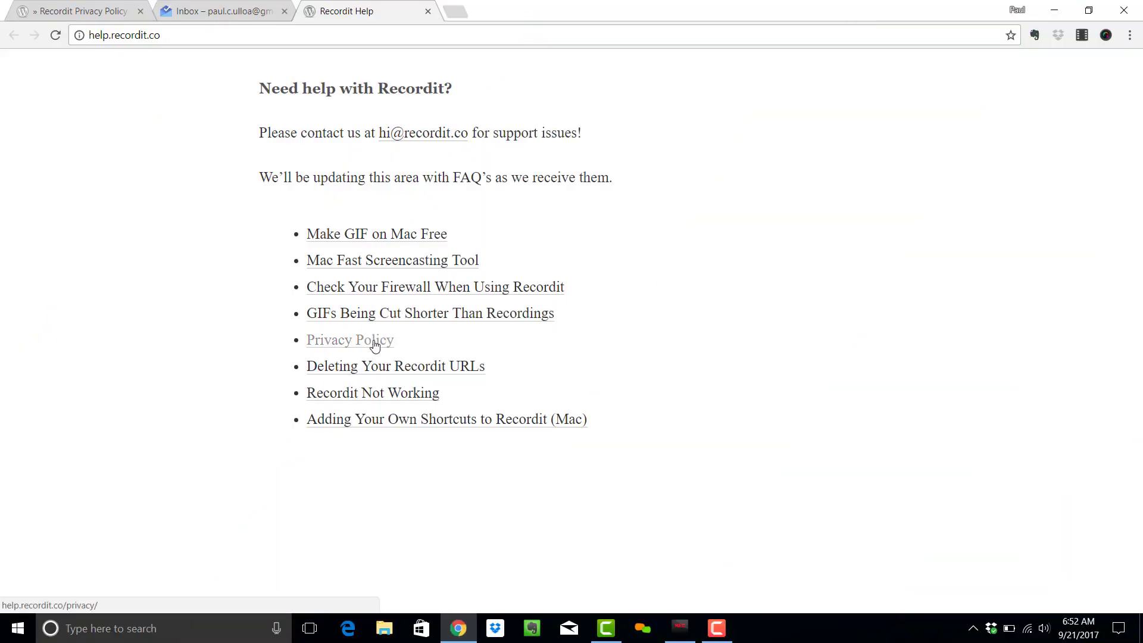
Open the Privacy Policy from help.recordit.co and scroll through its information-collection section.
left_click(372, 341)
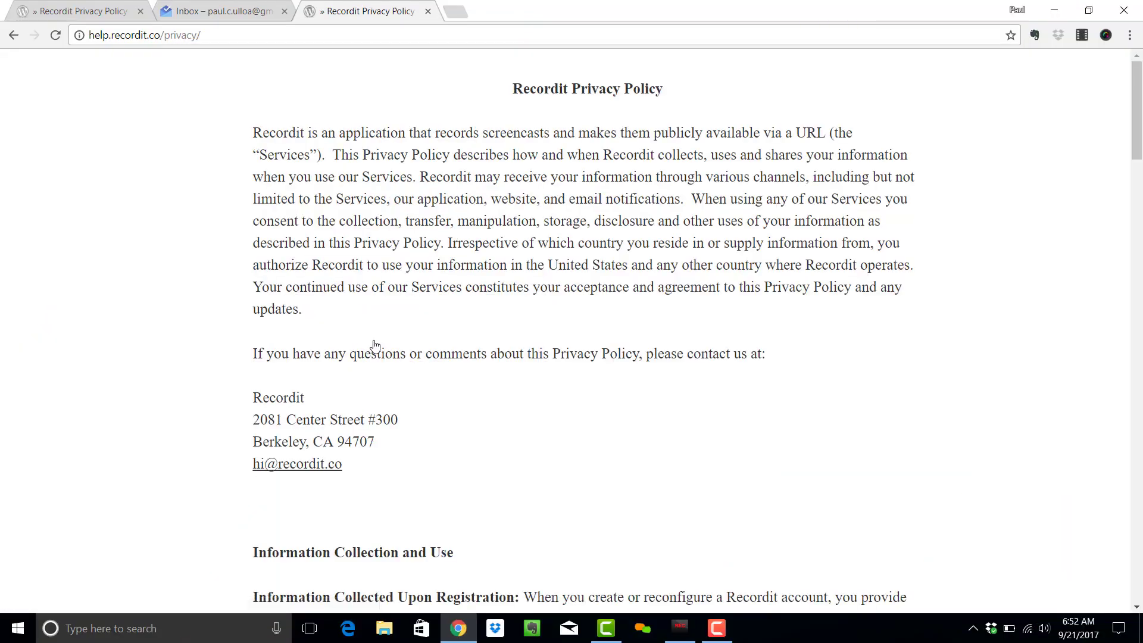
scroll(215, 300, "down", 10)
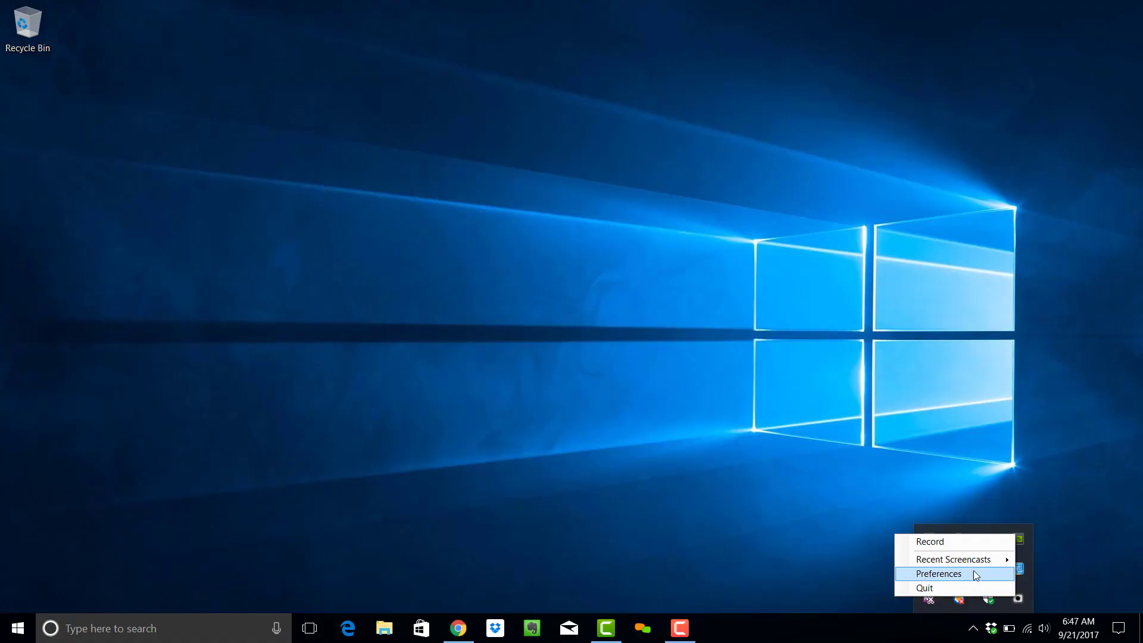
Permanently delete the September 12, 2017 21:11 screencast from Recent Screencasts.
mouse_move(990, 562)
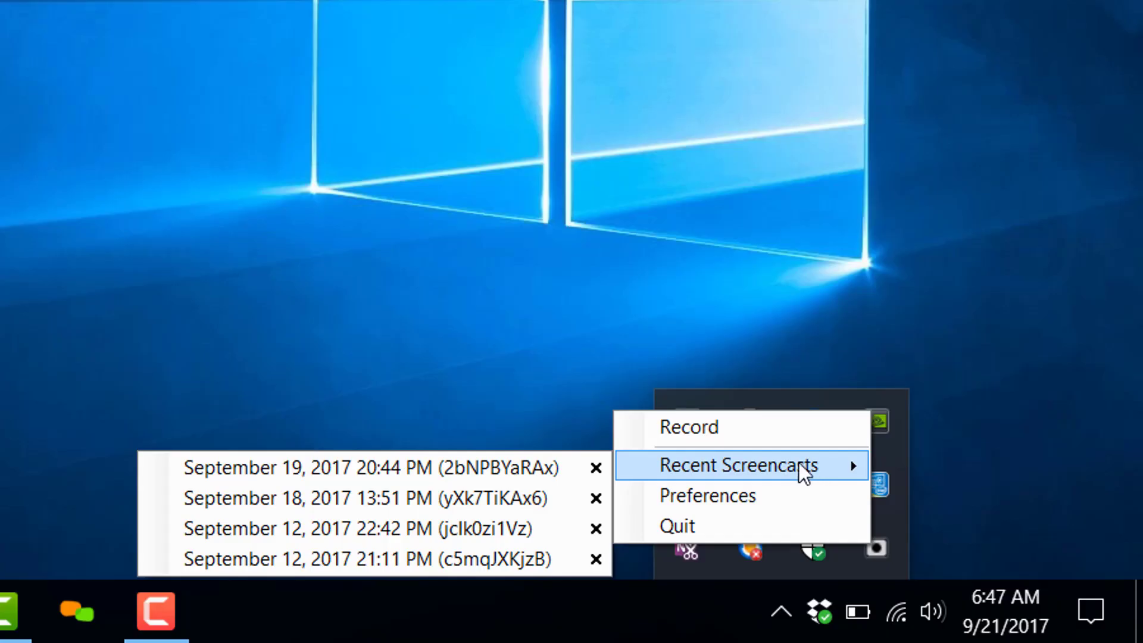
left_click(595, 560)
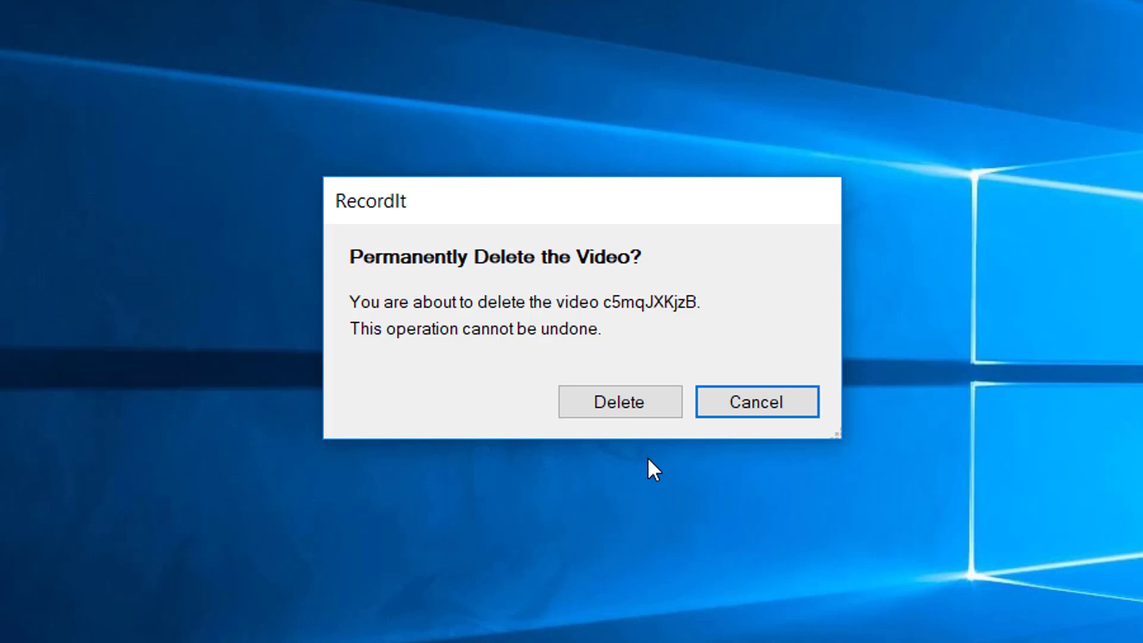
left_click(654, 408)
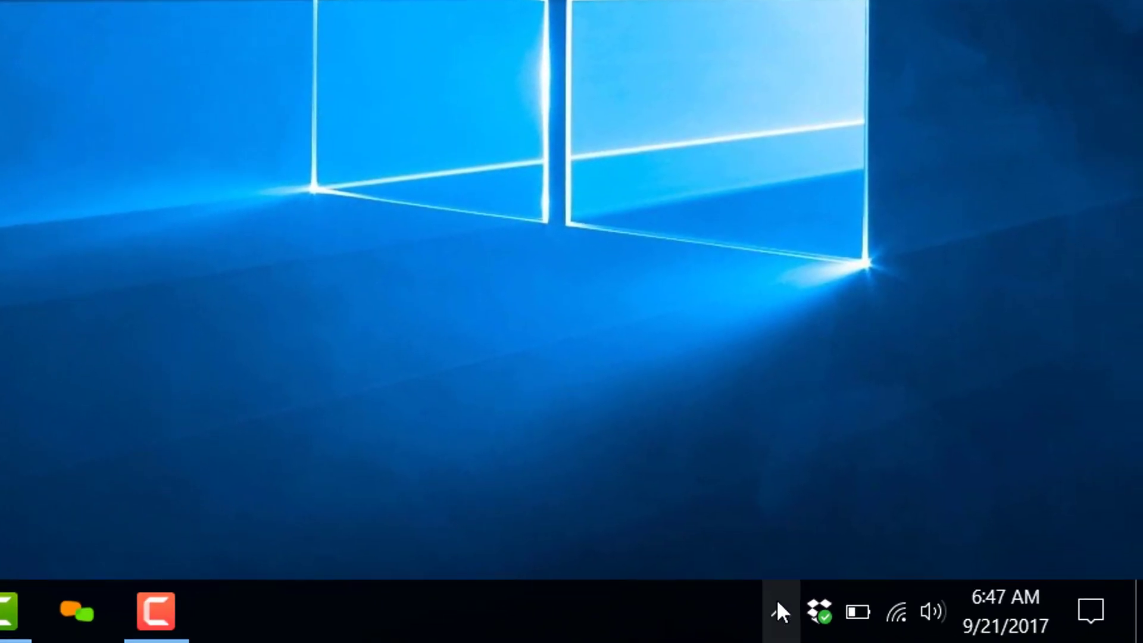
Reopen Recordit's options menu from the hidden notification-area icons.
left_click(779, 607)
left_click(874, 546)
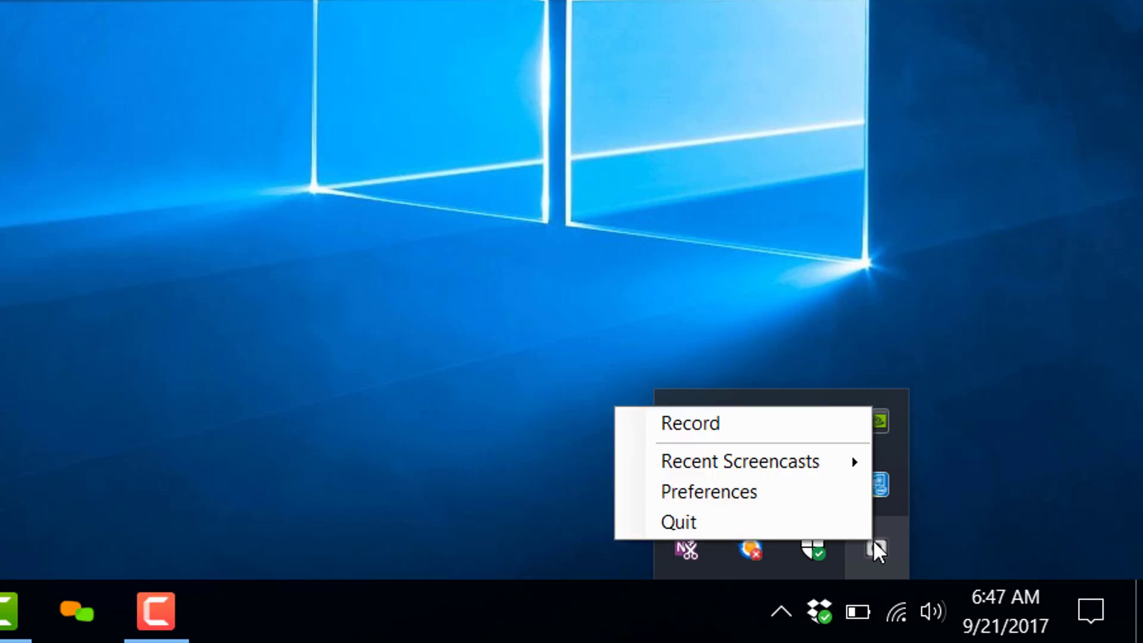
mouse_move(845, 456)
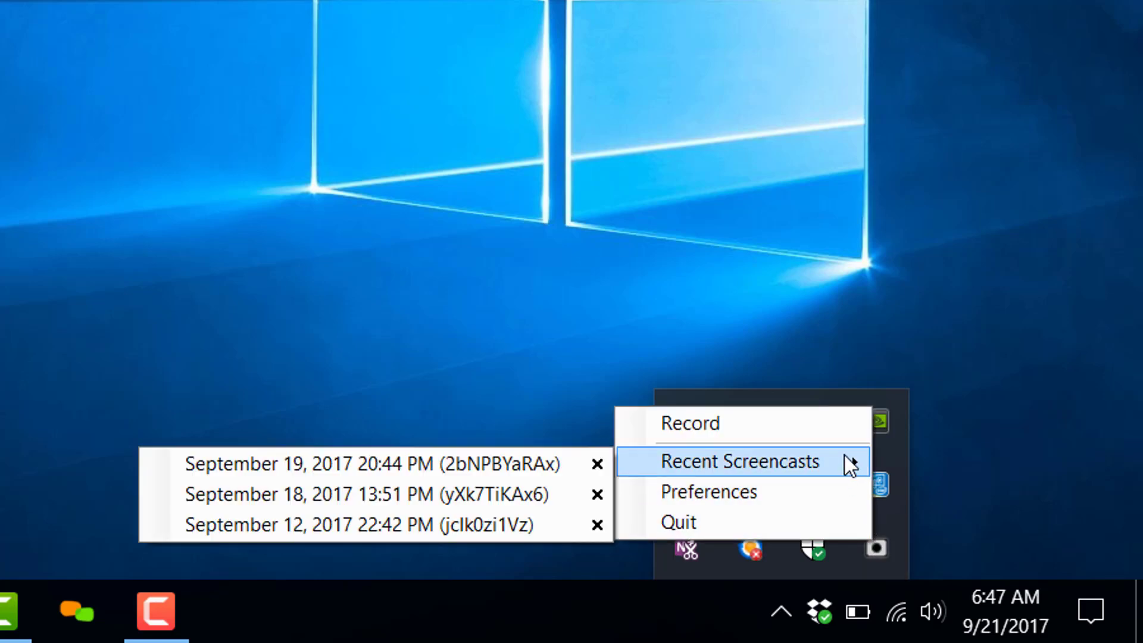